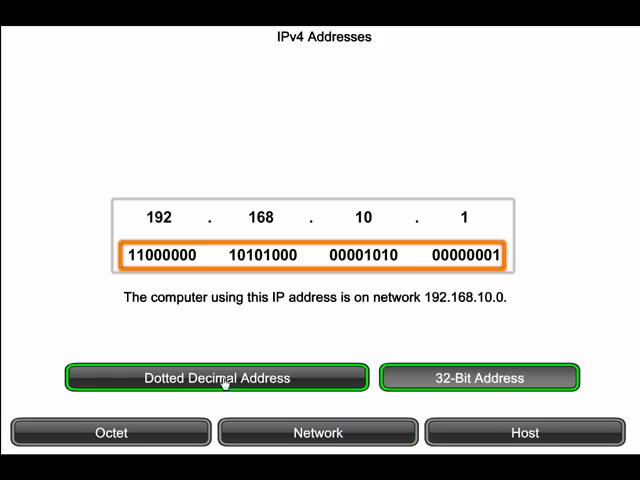
Highlight 192.168.10.1 in its dotted decimal row rather than binary
{"action": "left_click", "coordinate": [225, 383]}
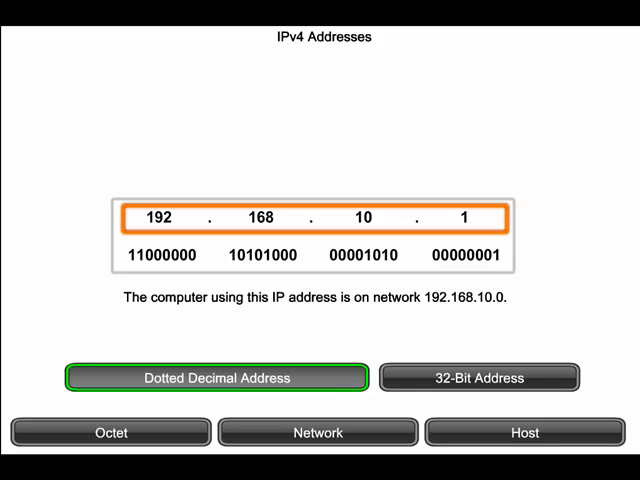
Mark 192.168.10 as the network portion and the final octet 1 as the host portion
{"action": "left_click", "coordinate": [327, 441]}
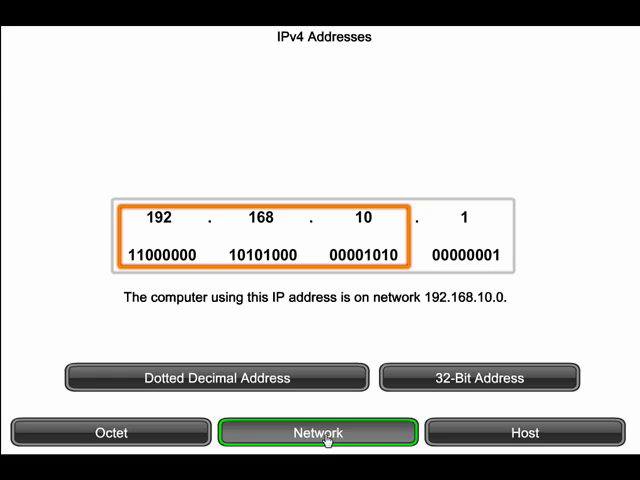
{"action": "left_click", "coordinate": [454, 442]}
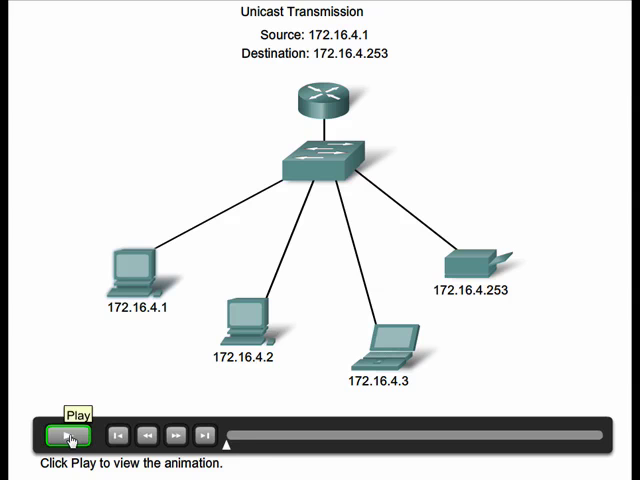
Play the unicast delivery from 172.16.4.1 to 172.16.4.253 three times
{"action": "left_click", "coordinate": [70, 438]}
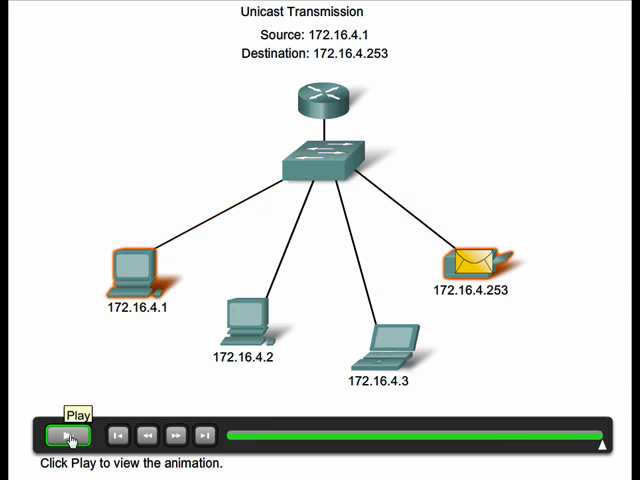
{"action": "left_click", "coordinate": [70, 440]}
{"action": "left_click", "coordinate": [70, 440]}
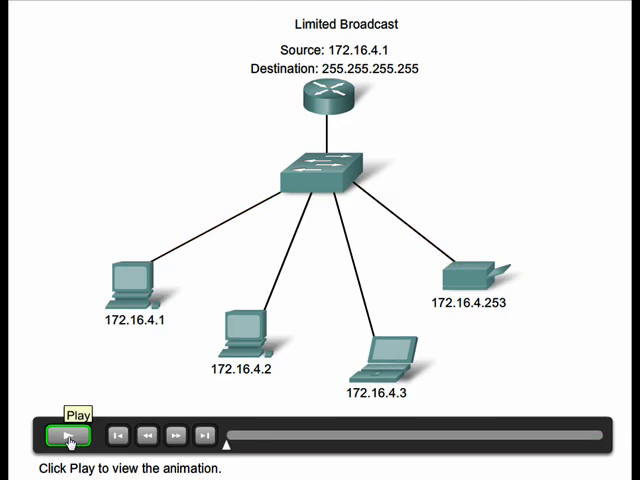
Play the limited broadcast to 255.255.255.255 four times, reaching every host but the router
{"action": "left_click", "coordinate": [70, 440]}
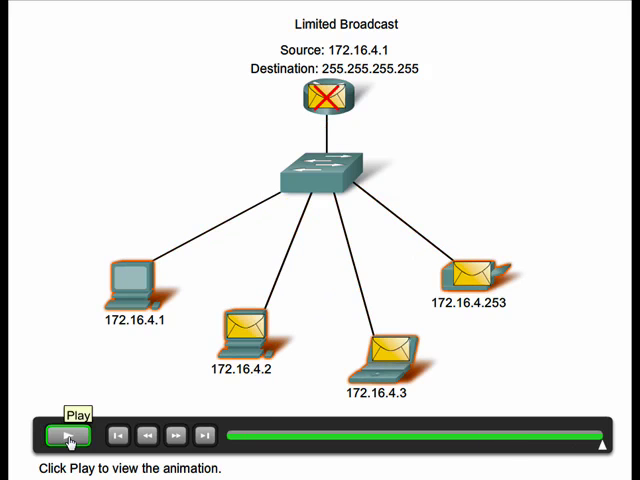
{"action": "left_click", "coordinate": [70, 438]}
{"action": "left_click", "coordinate": [70, 438]}
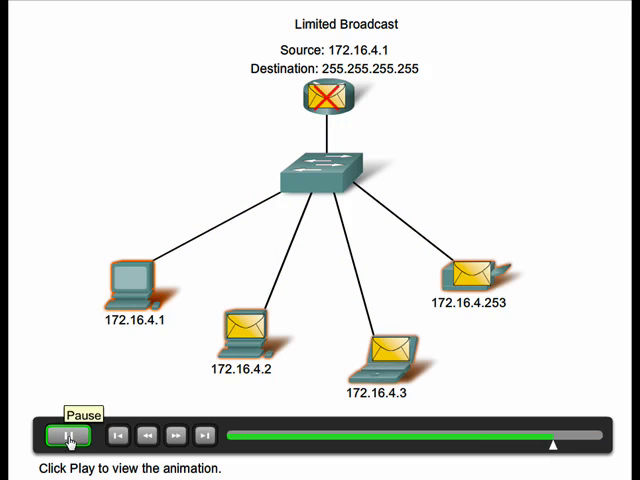
{"action": "left_click", "coordinate": [70, 439]}
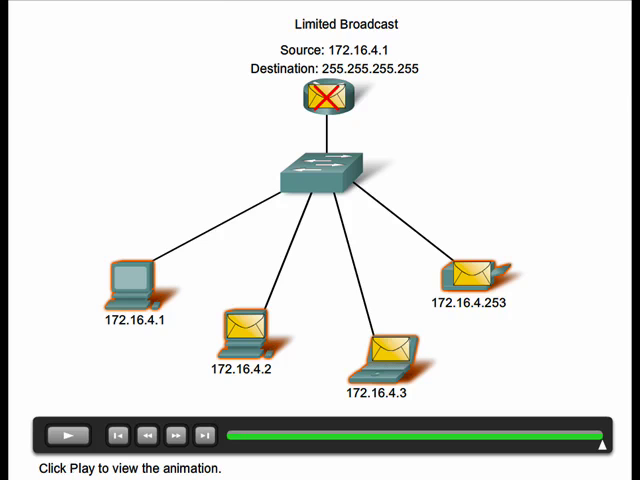
Play the multicast transmission delivering to 172.16.4.3 and 172.16.4.4
{"action": "left_click", "coordinate": [70, 446]}
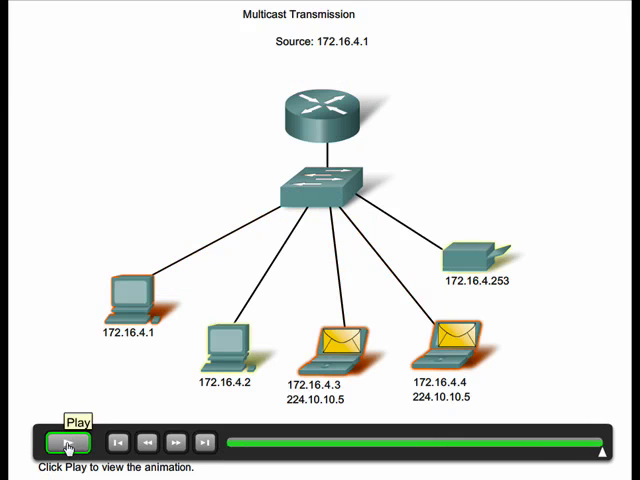
Replay the multicast transmission from 172.16.4.1 twice from the start
{"action": "left_click", "coordinate": [68, 443]}
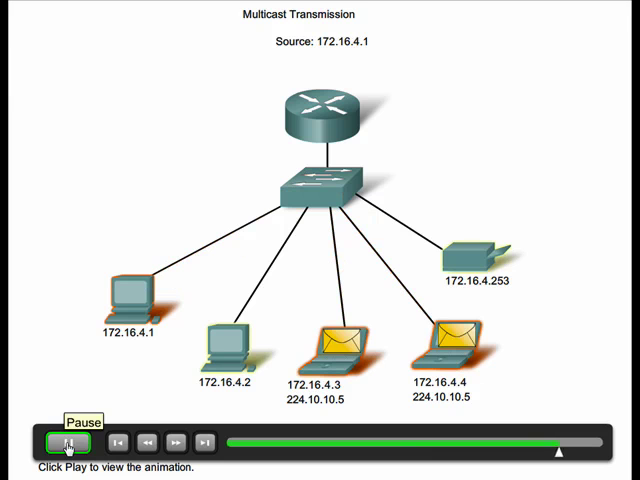
{"action": "left_click", "coordinate": [68, 446]}
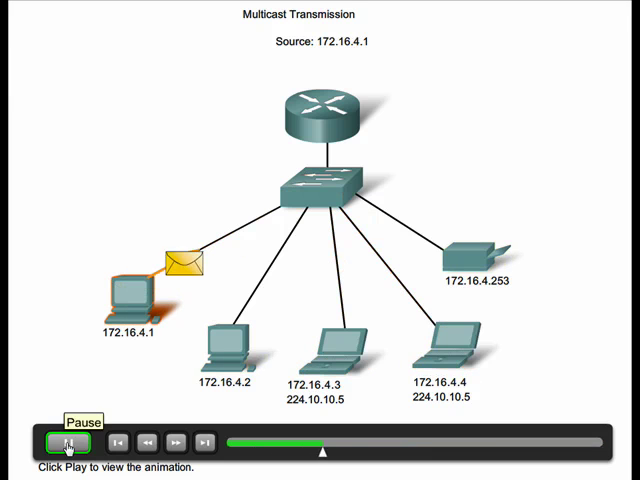